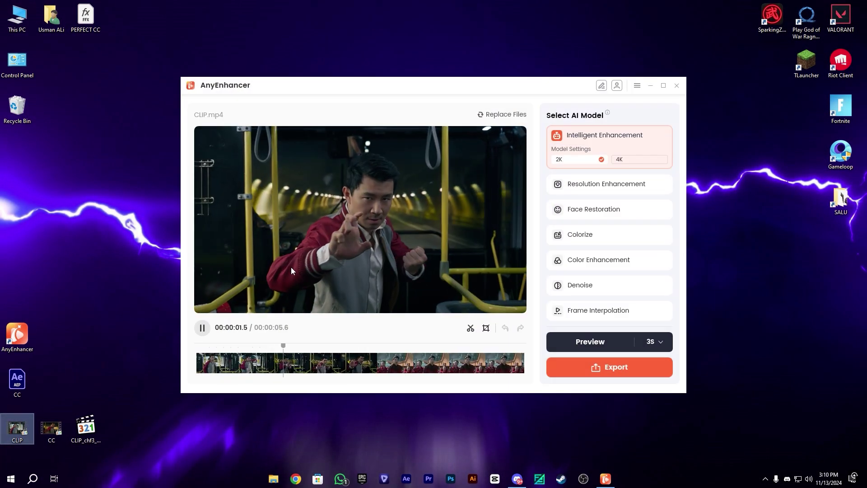
Maximize AnyEnhancer, choose 4K enhancement with a 5S preview, and generate the preview.
left_click(664, 85)
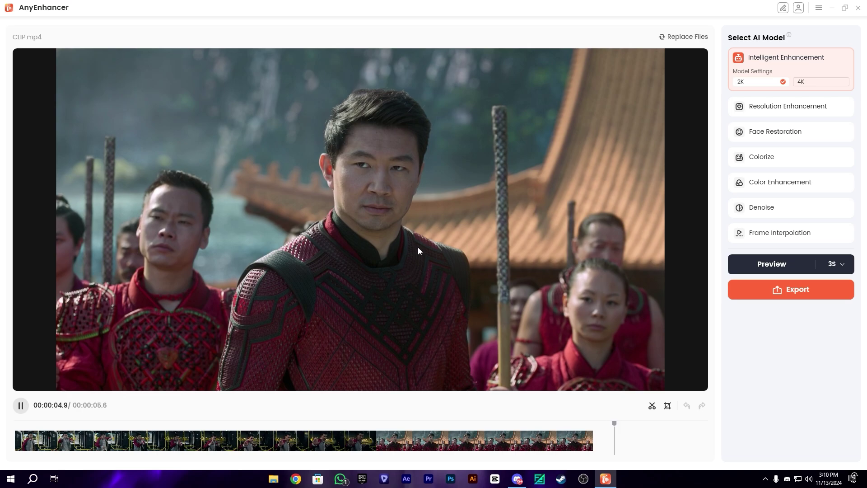
left_click(819, 82)
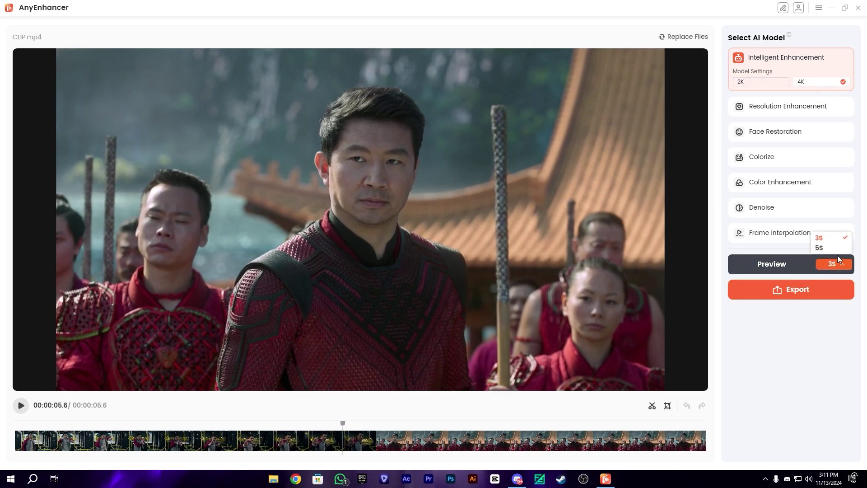
left_click(834, 253)
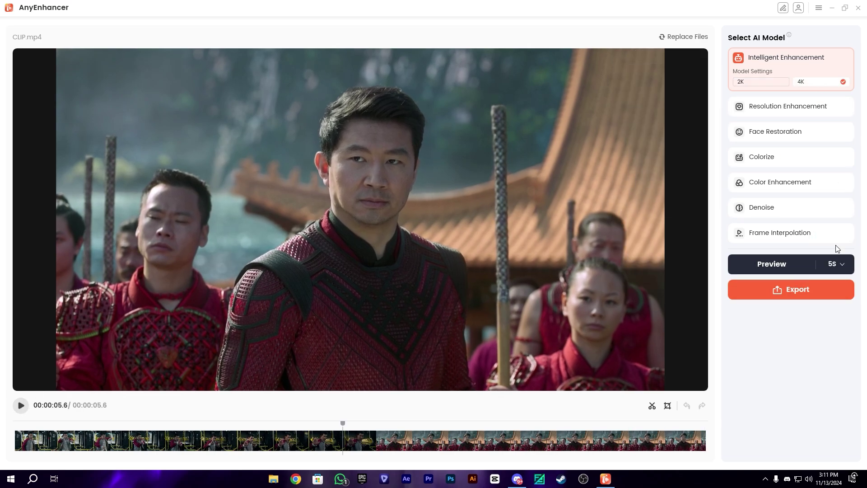
left_click(771, 264)
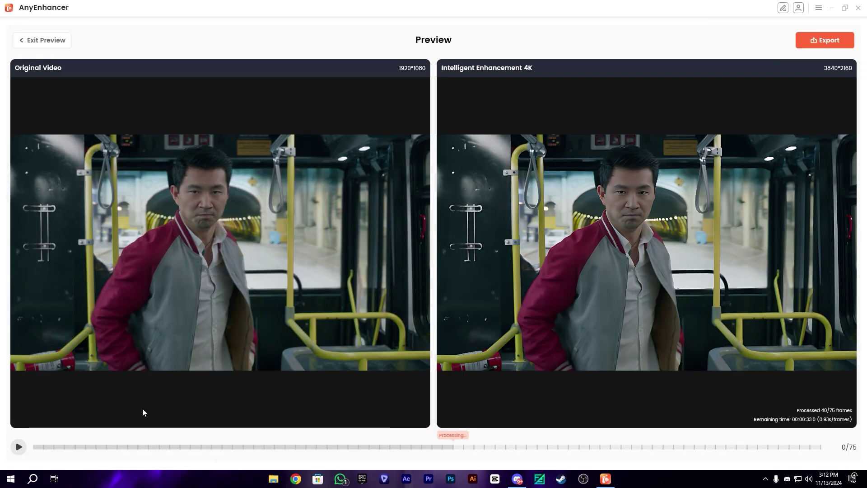
Play, pause and scrub the 1920*1080 vs 3840*2160 comparison to frame 38.
left_click(17, 448)
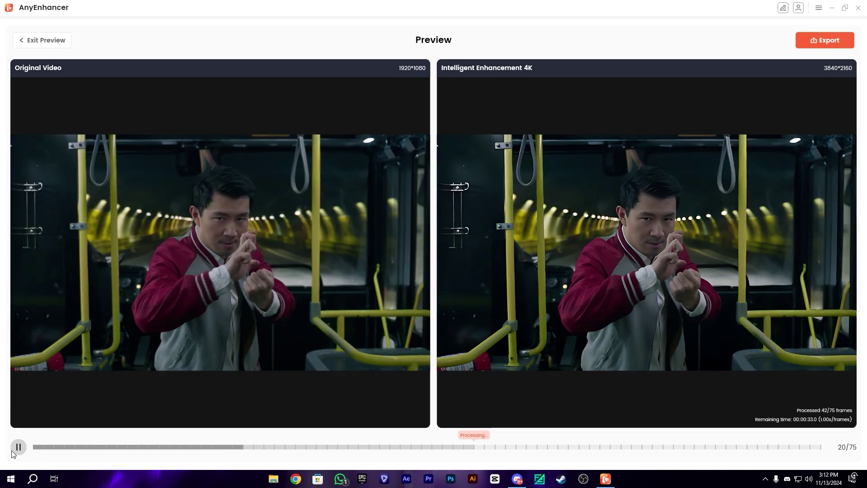
left_click(17, 448)
left_click(429, 447)
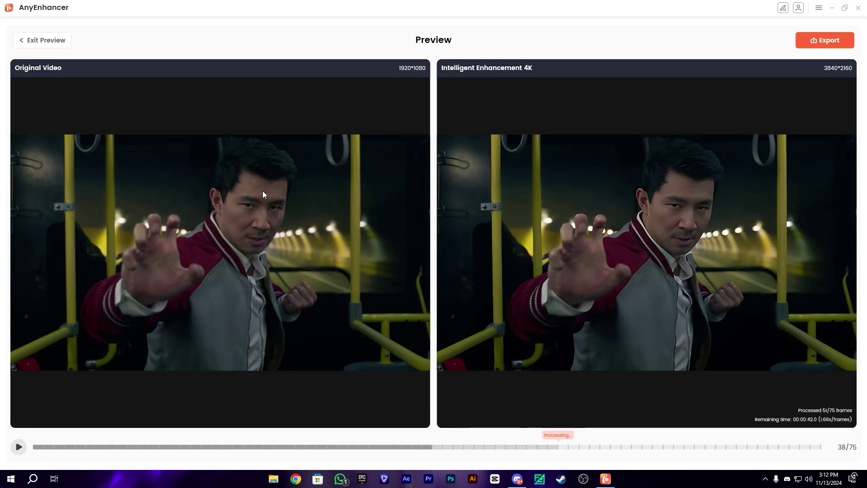
Export the enhanced mp4 to the Desktop under the name 'CLIP Enhanced'.
key("Escape")
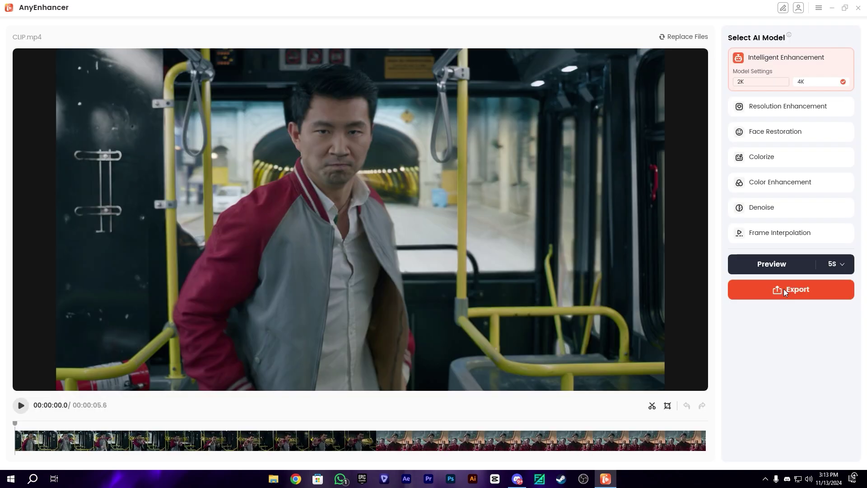
left_click(784, 289)
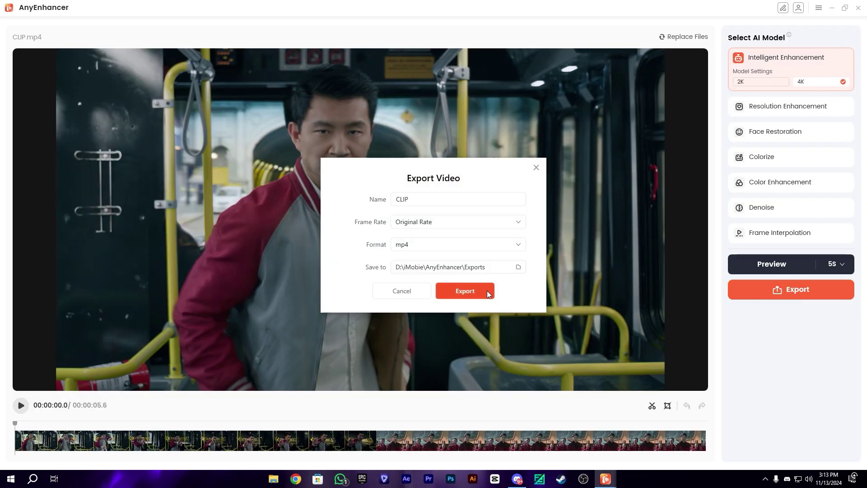
left_click(517, 268)
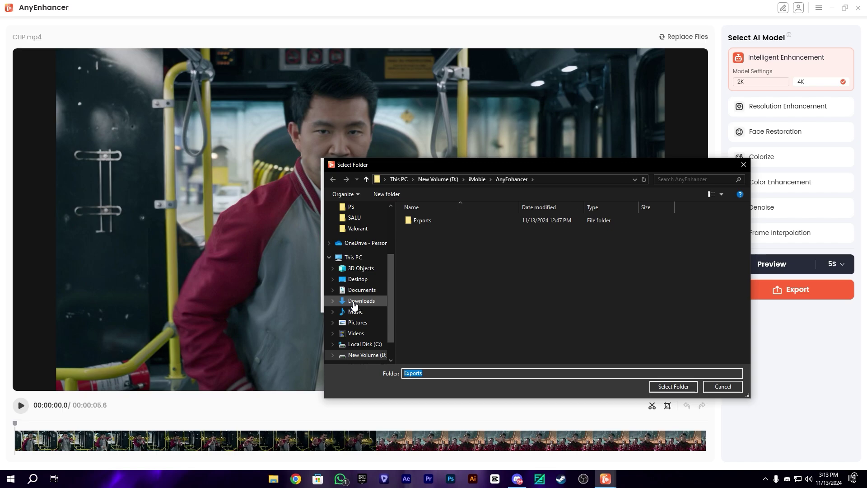
left_click(358, 279)
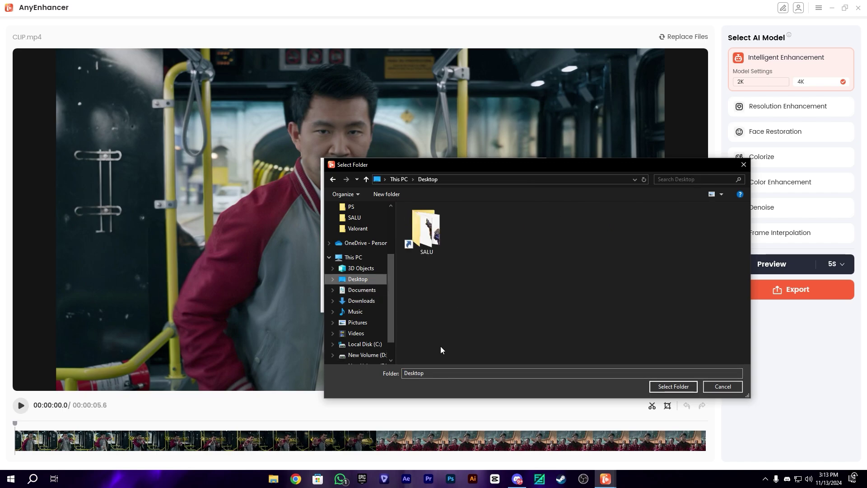
left_click(665, 387)
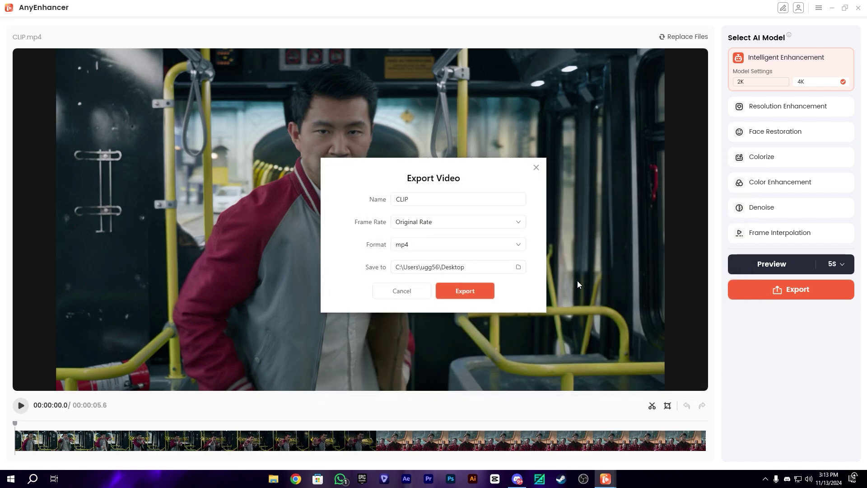
left_click(451, 199)
type("Enhanced")
left_click(468, 293)
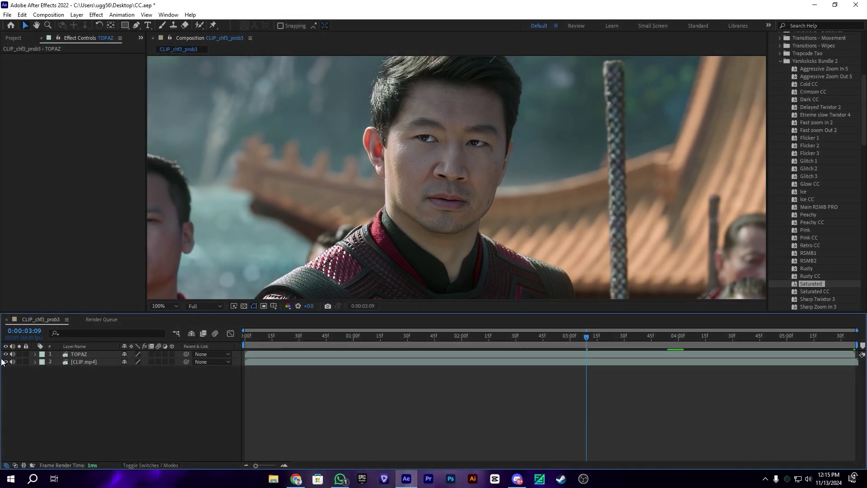
Fit the viewer to the frame and add a new adjustment layer above TOPAZ.
left_click(166, 307)
left_click(186, 157)
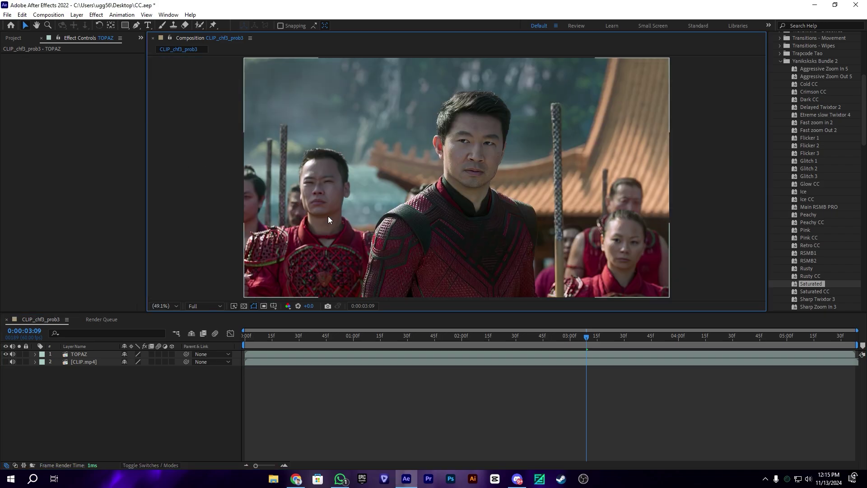
left_click(593, 353)
right_click(271, 393)
mouse_move(236, 285)
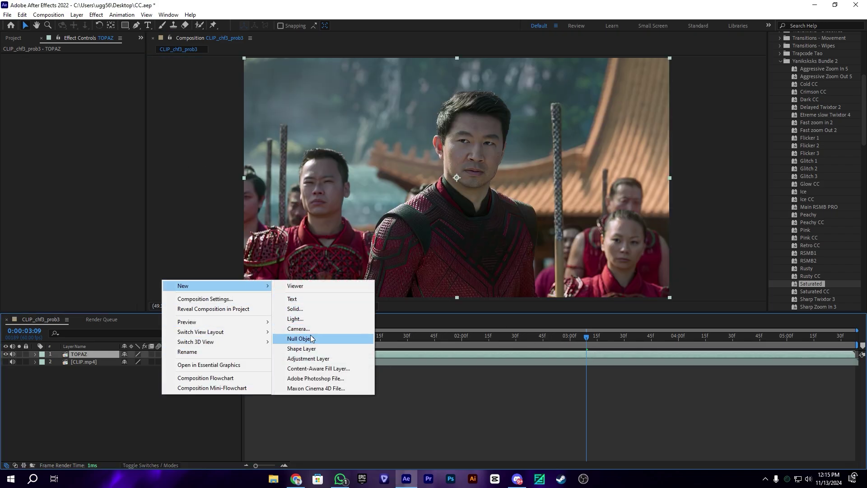
left_click(308, 358)
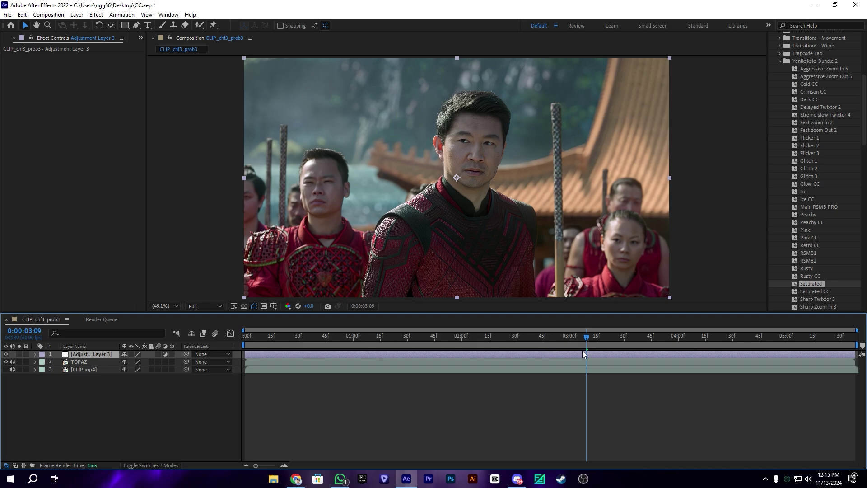
Apply the S_Sharpen effect to the adjustment layer via the quick effect search.
key("ctrl+space")
type("shsa")
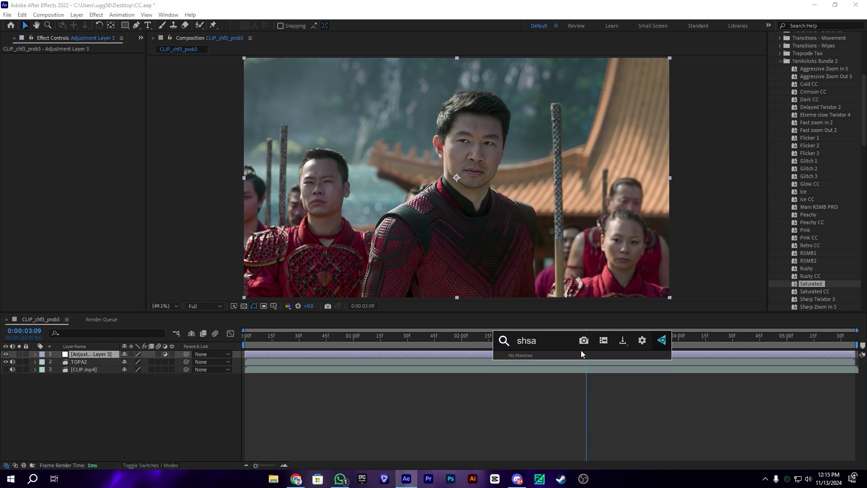
key("BackSpace")
key("BackSpace")
type("ar")
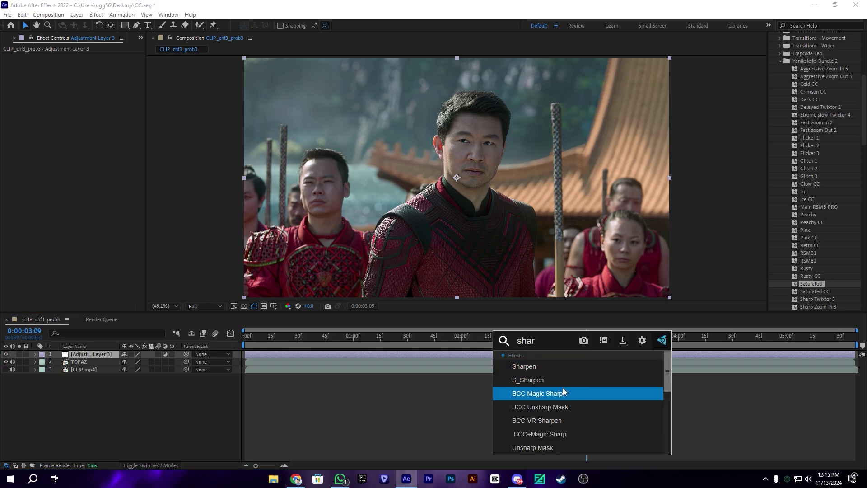
left_click(566, 382)
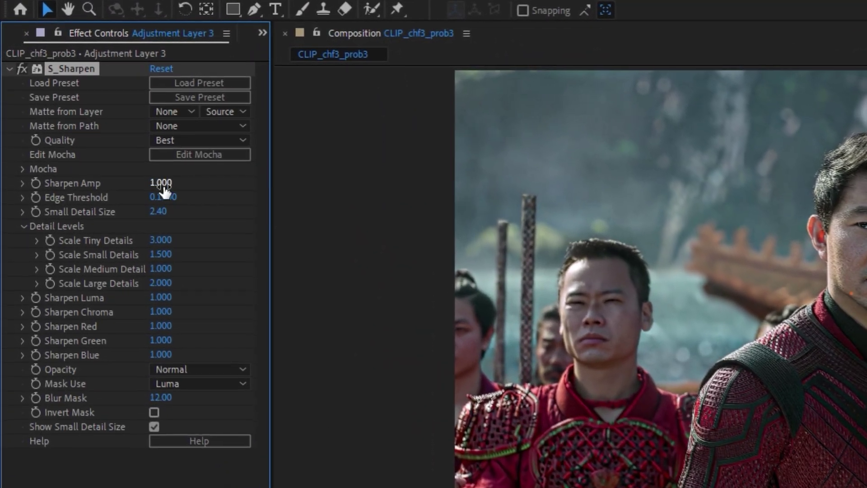
Set S_Sharpen's Small Detail Size to 3.00 and Sharpen Luma to 0.500.
left_click(145, 168)
left_click(151, 193)
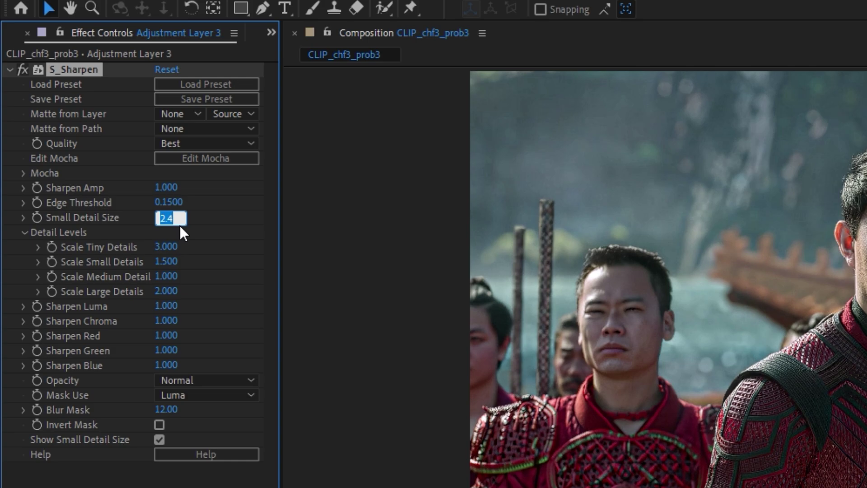
type("3")
key("Return")
left_click(171, 308)
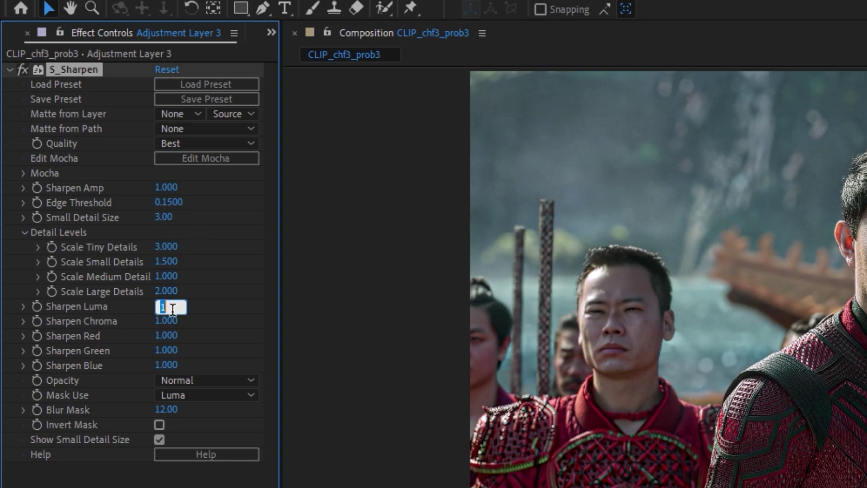
key("Return")
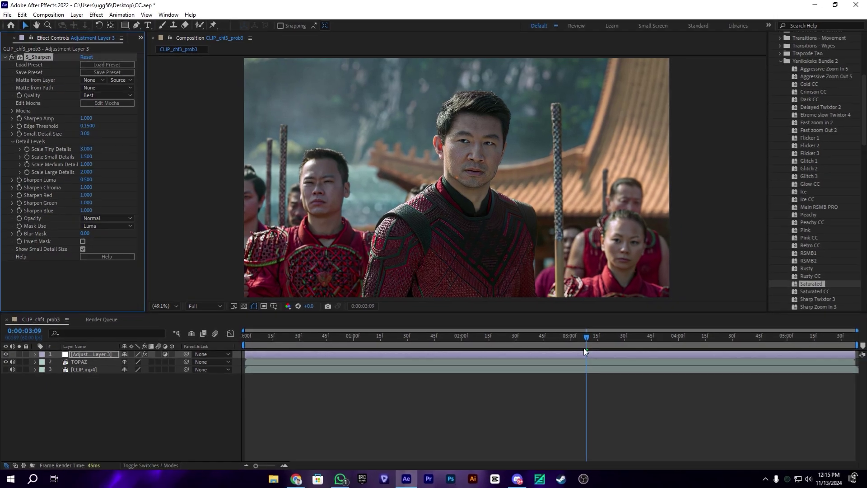
key("ctrl+space")
Add Unsharp Mask and set its Amount to 30.0 and Radius to 50.0.
type("sh")
key("Escape")
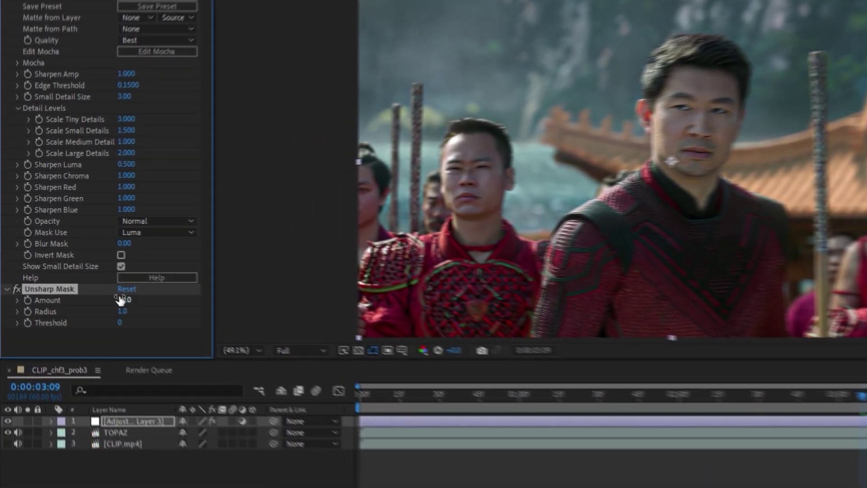
left_click(89, 272)
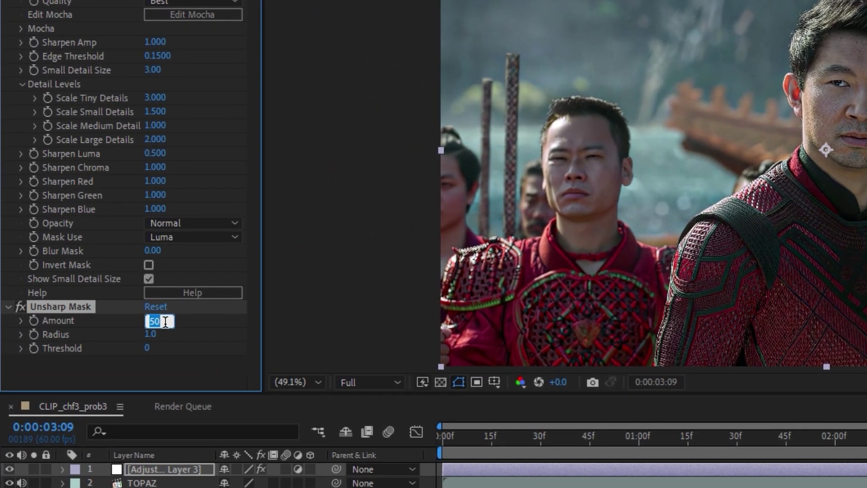
left_click(210, 324)
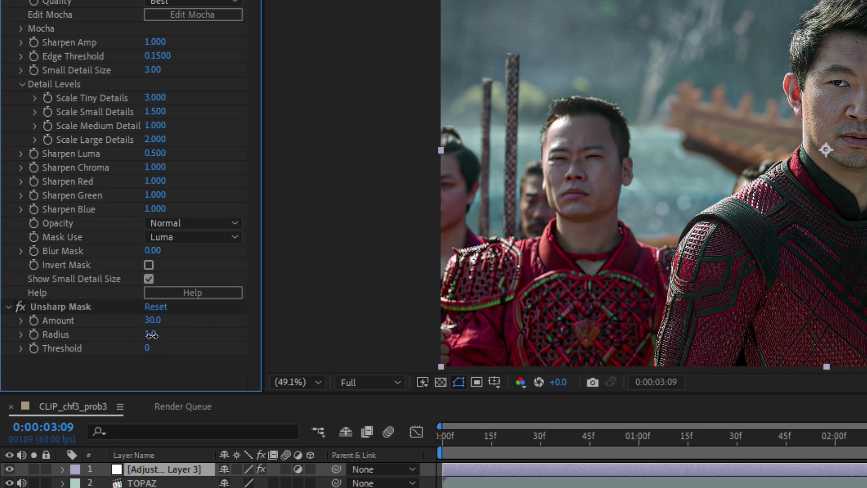
left_click(152, 334)
left_click(213, 328)
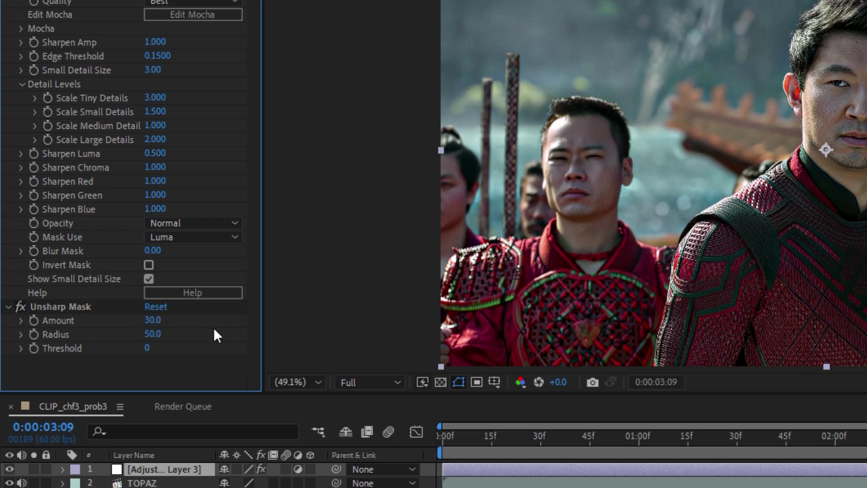
Zoom the viewer in and out to inspect the sharpened face detail.
scroll(544, 147, "up", 5)
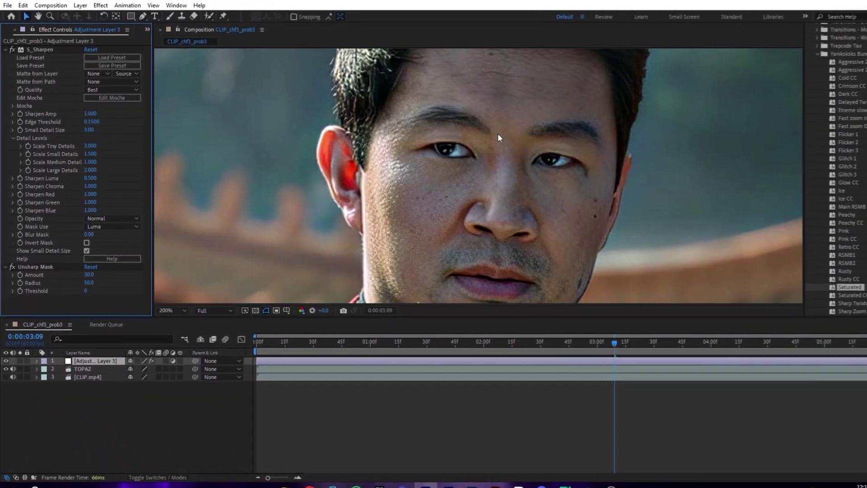
scroll(537, 127, "down", 2)
scroll(497, 186, "up", 2)
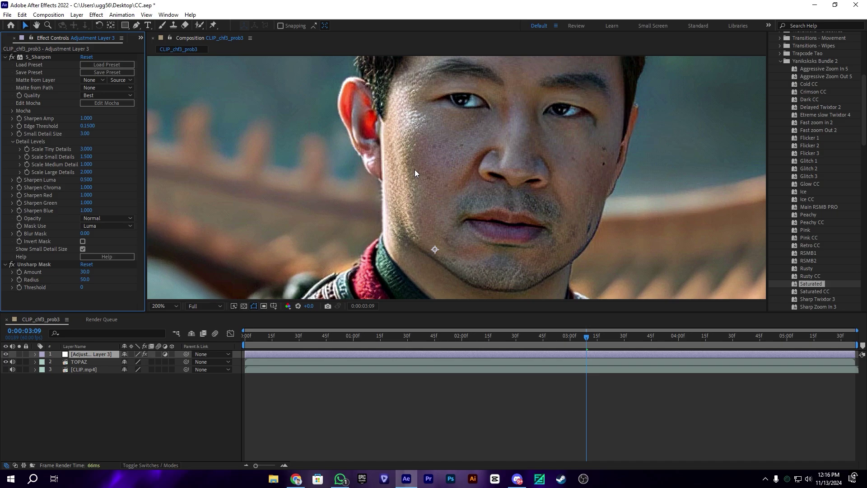
scroll(478, 180, "down", 2)
key("ctrl+space")
type("fx")
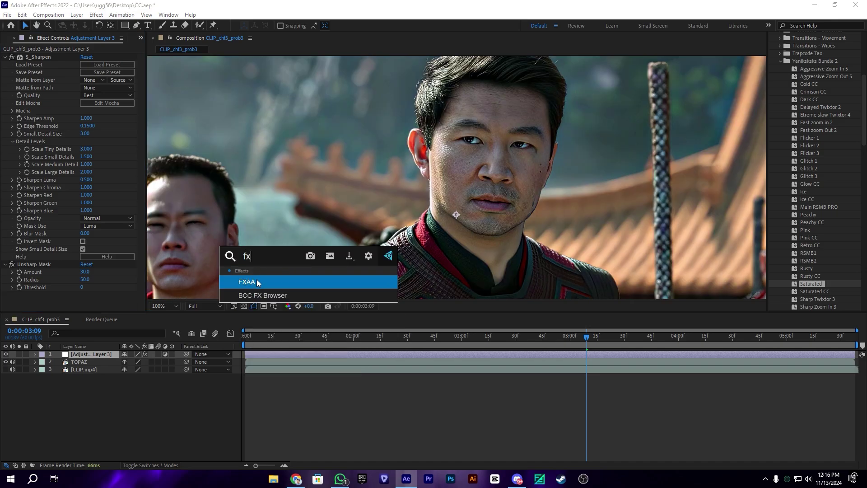
Add FXAA to Adjustment Layer 3 below Unsharp Mask and switch it on.
left_click(257, 281)
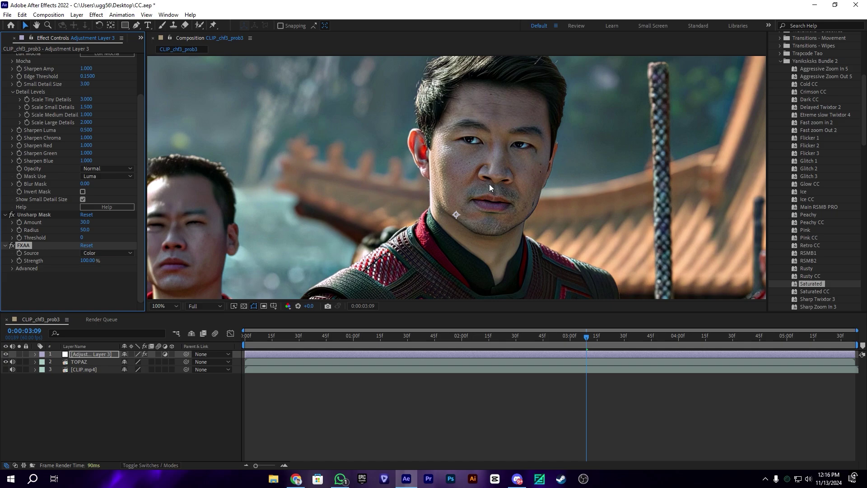
scroll(445, 159, "up", 4)
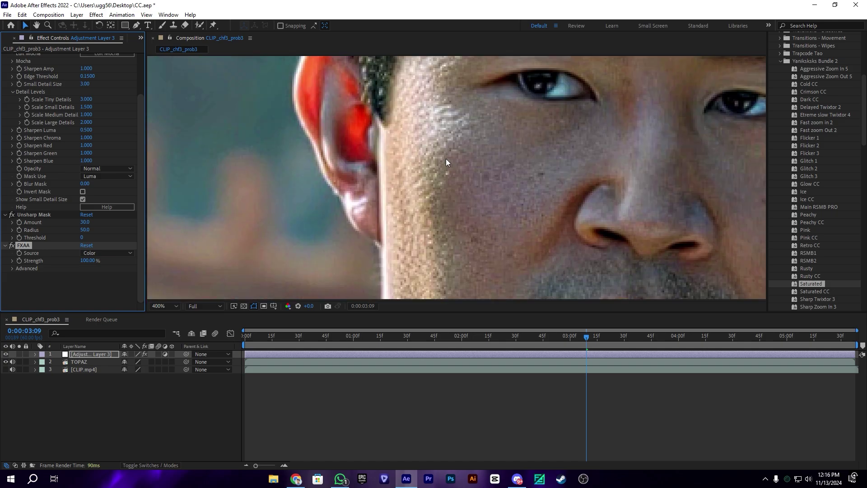
left_click(14, 246)
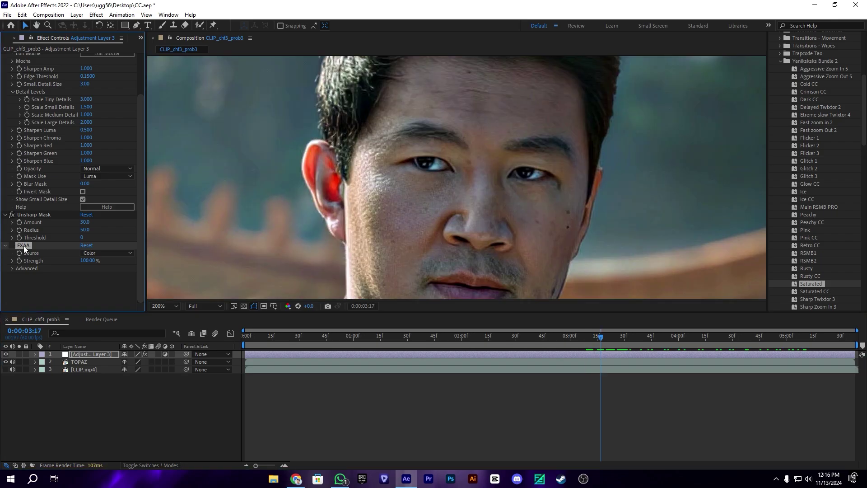
Add Detail-preserving Upscale with Detail-preserving alpha, Detail 100% and Reduce Noise 100%.
key("ctrl+space")
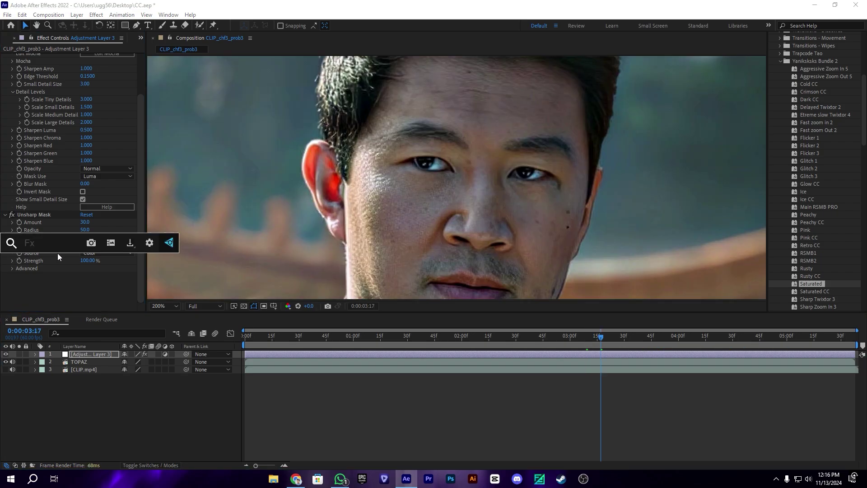
type("det")
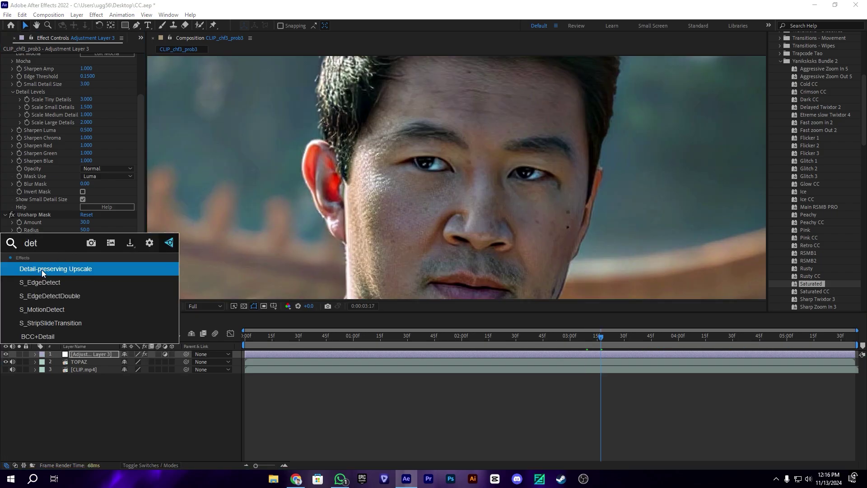
left_click(41, 269)
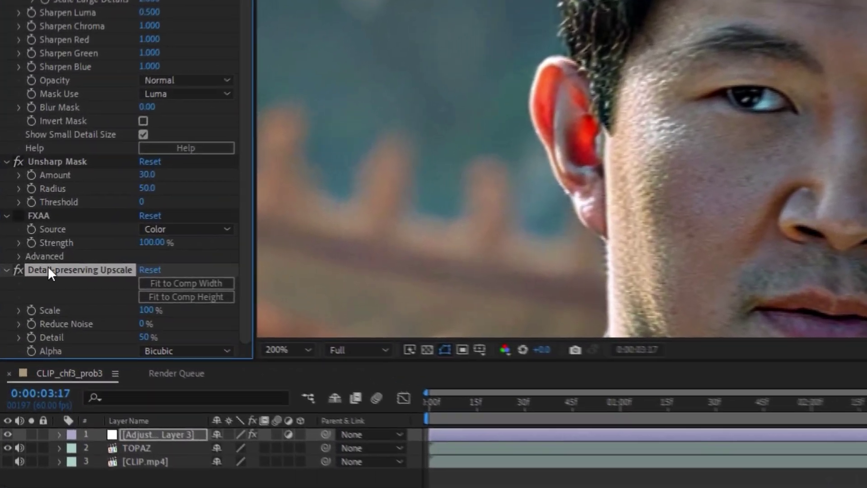
left_click(178, 351)
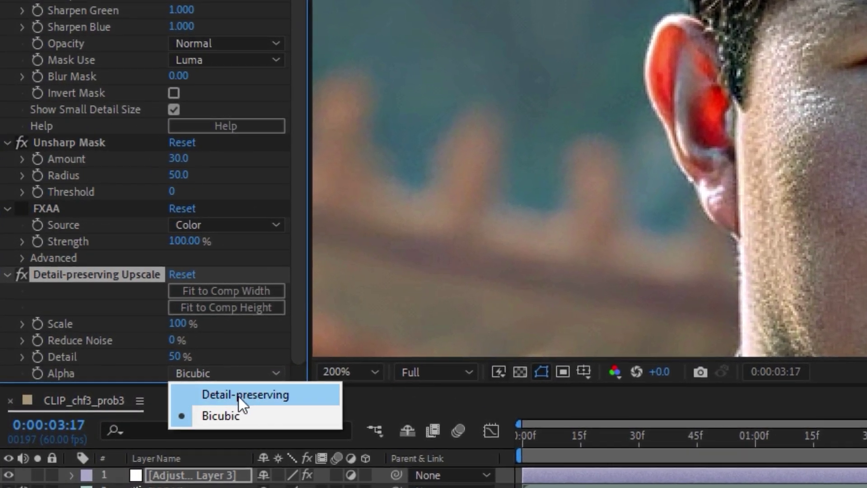
left_click(226, 397)
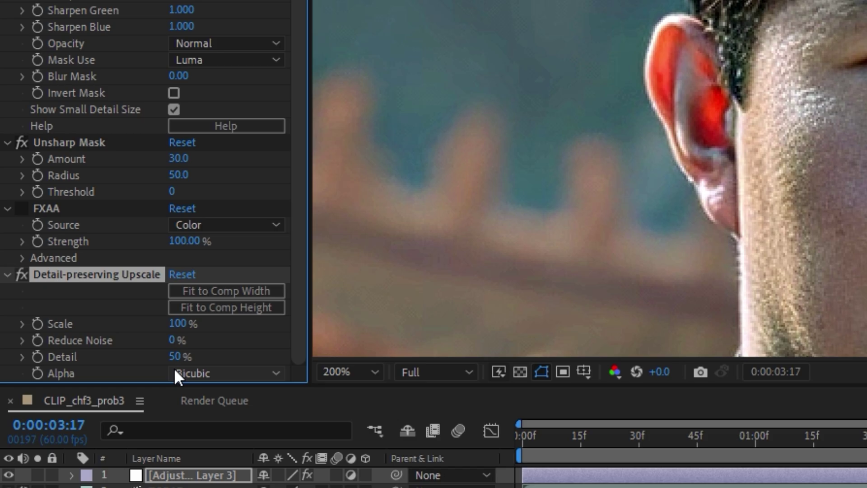
left_click_drag(189, 357, 295, 356)
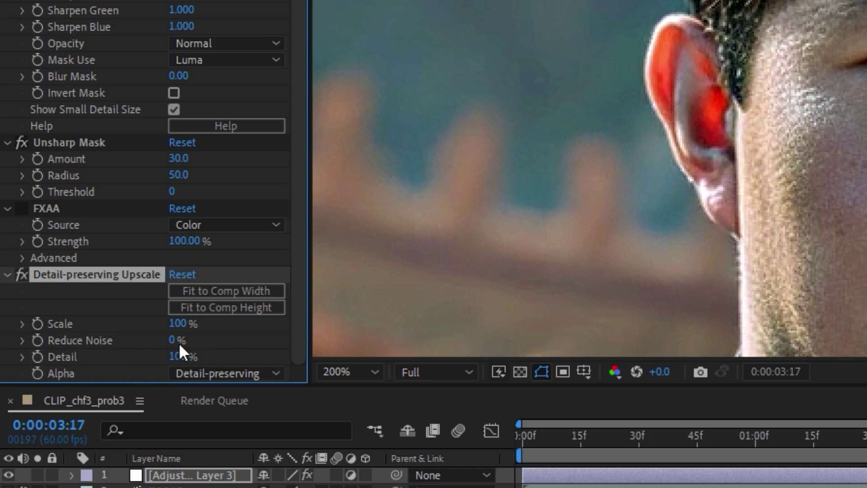
left_click_drag(177, 341, 345, 330)
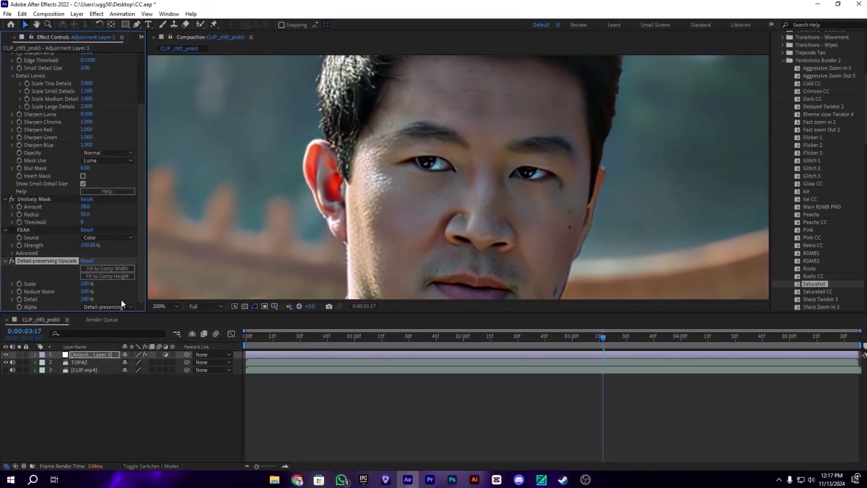
Lower Reduce Noise to 50%, fit the viewer, and move to frame 0:00:01:45.
left_click(91, 293)
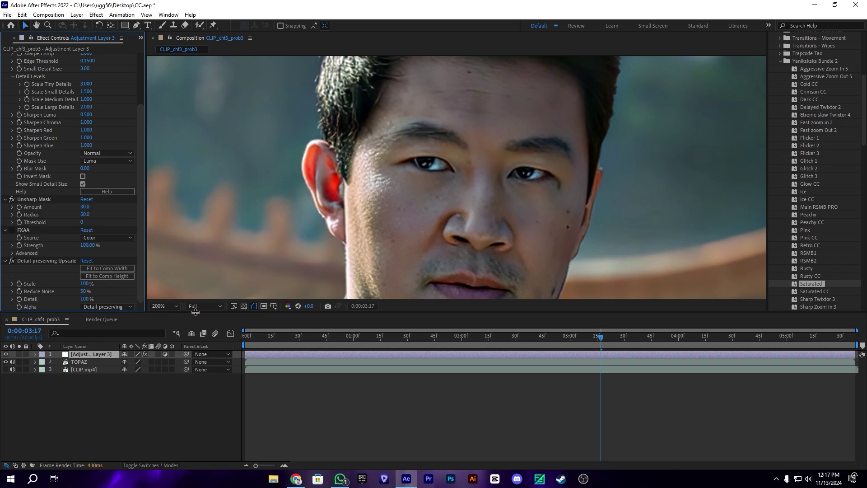
left_click(174, 306)
left_click(152, 158)
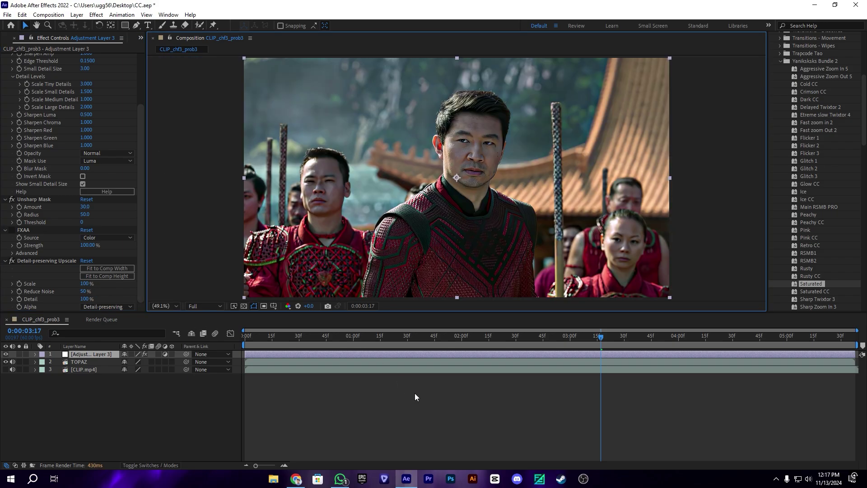
left_click(545, 339)
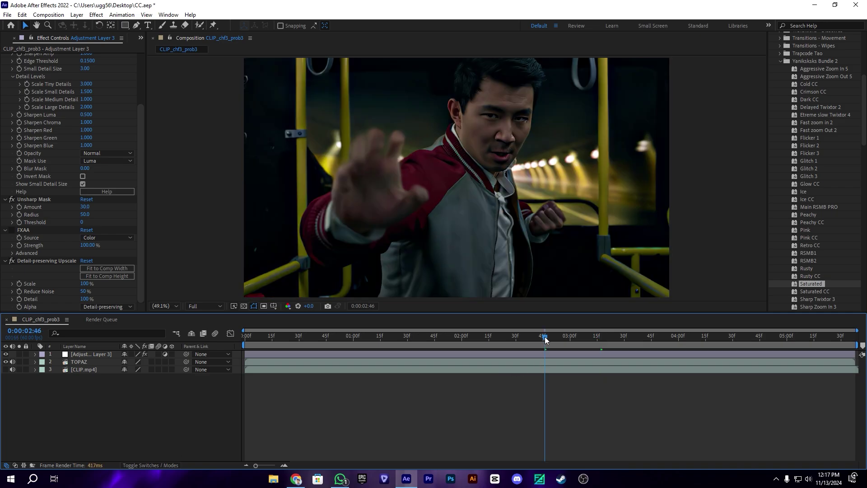
left_click_drag(545, 339, 434, 341)
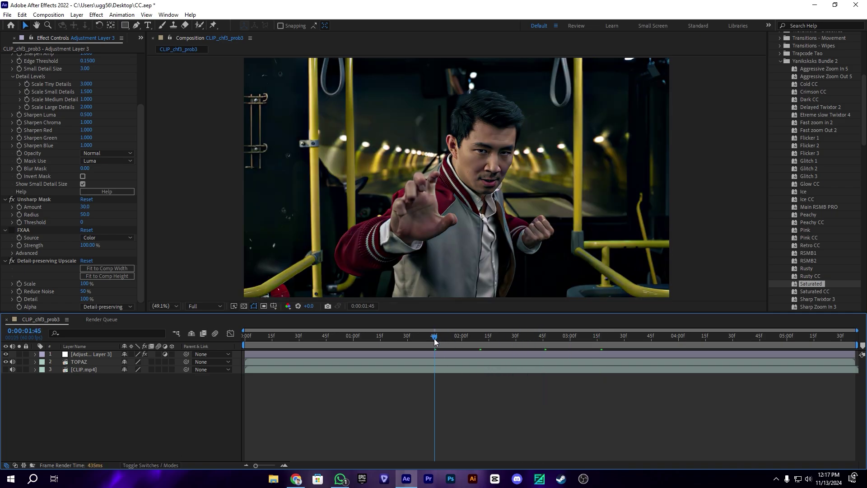
Toggle Adjustment Layer 3's visibility several times to compare, leaving it visible.
left_click(278, 358)
left_click(236, 354, "ctrl")
left_click(9, 358)
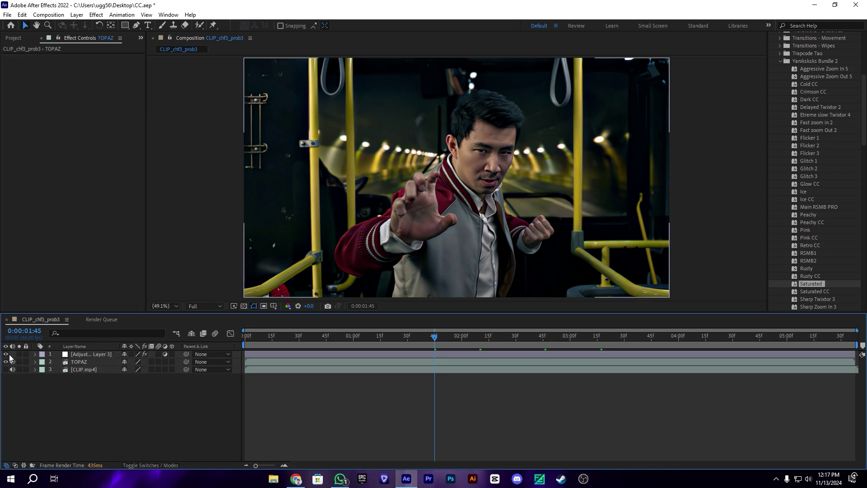
left_click(7, 355)
left_click(6, 355)
left_click(7, 355)
left_click(7, 355)
left_click(6, 355)
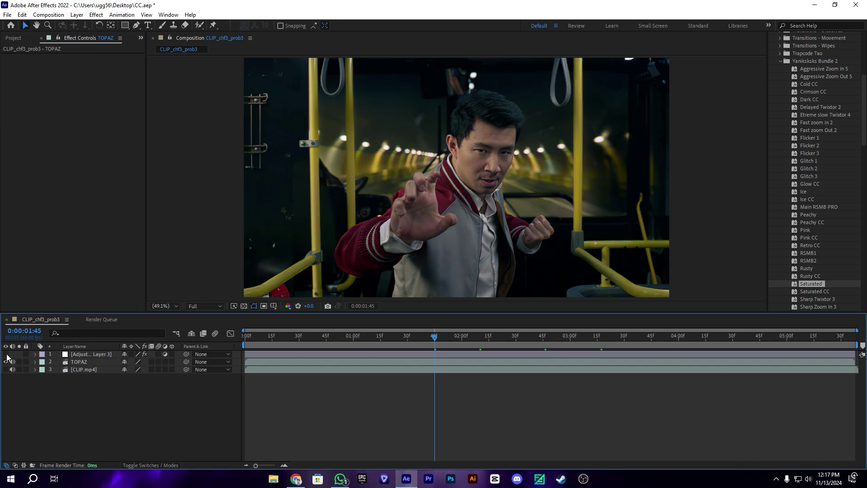
left_click(7, 355)
Create Adjustment Layer 4, apply Looks at 0:00:04:13, and open the Magic Bullet Looks editor.
key("ctrl+alt+y")
left_click_drag(526, 345, 702, 346)
key("ctrl+space")
type("loo")
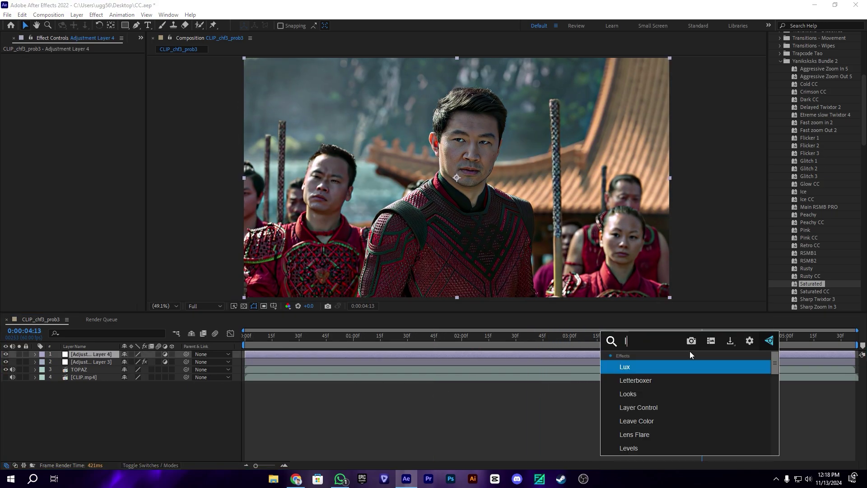
left_click(647, 361)
left_click(49, 109)
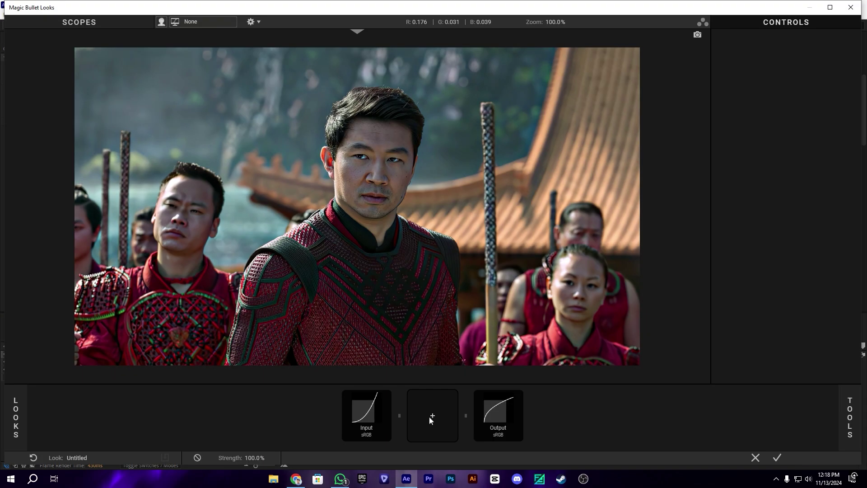
left_click(851, 418)
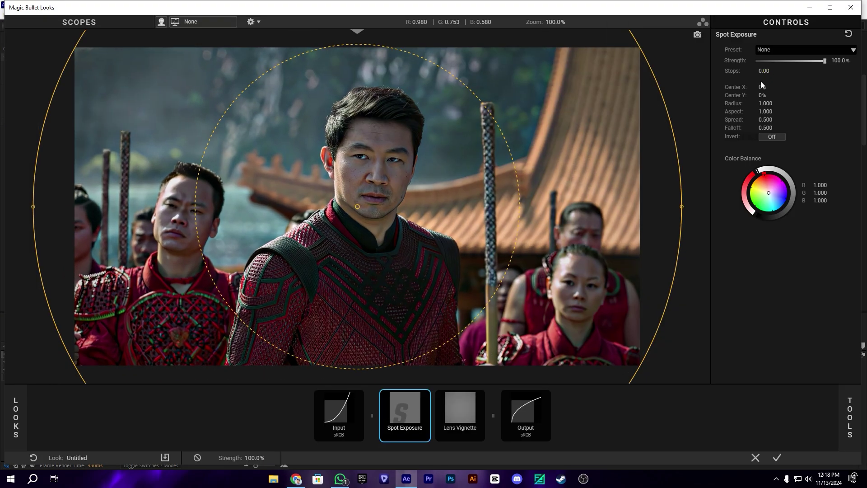
Add a +68.57% Lens Vignette and Colorista with exposure raised to +0.18.
left_click(460, 416)
left_click_drag(826, 60, 816, 63)
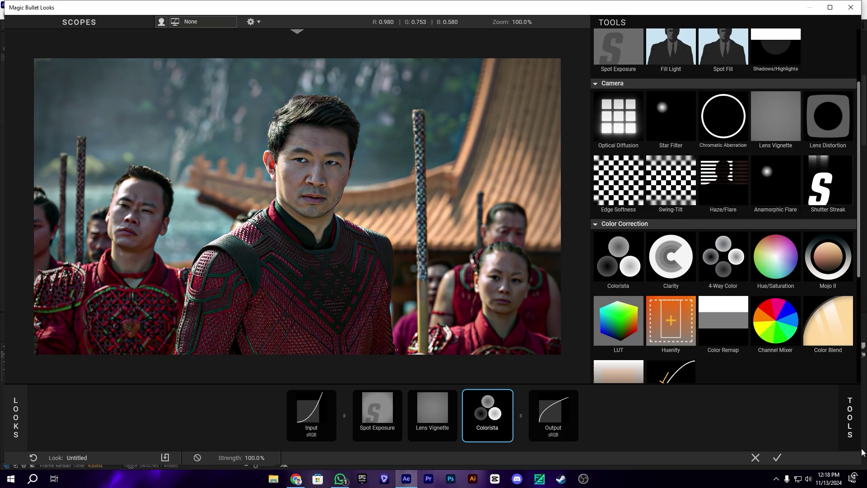
left_click(850, 418)
left_click_drag(759, 195, 761, 206)
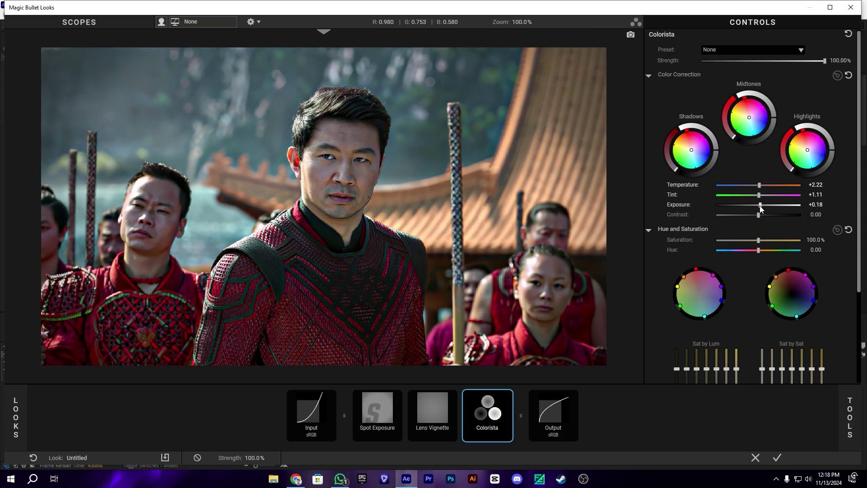
Try the Subtitle LUT and Mojo II, then keep Duotone after Colorista.
left_click(851, 418)
double_click(726, 334)
scroll(777, 226, "down", 5)
left_click(809, 221)
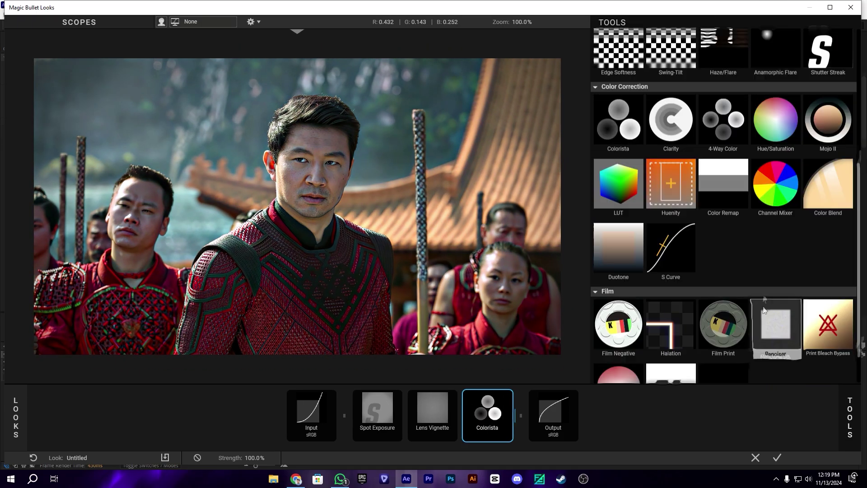
scroll(723, 204, "up", 3)
left_click_drag(828, 221, 501, 390)
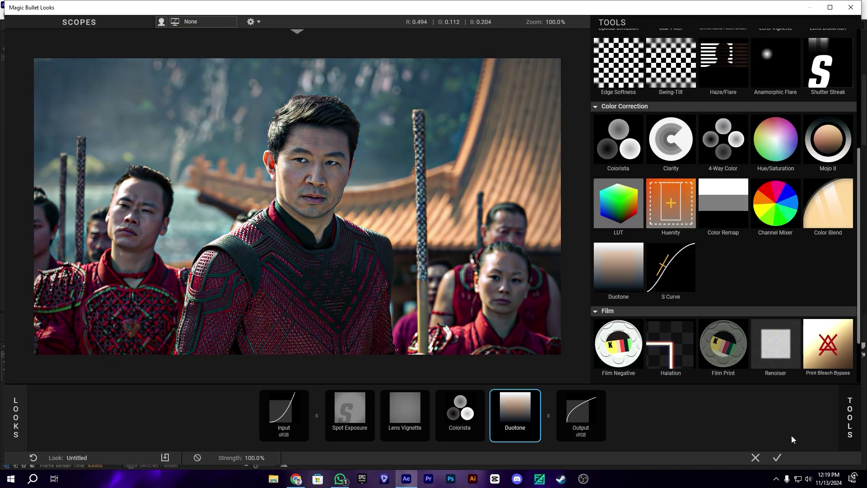
left_click(515, 415)
left_click(850, 418)
scroll(777, 249, "down", 3)
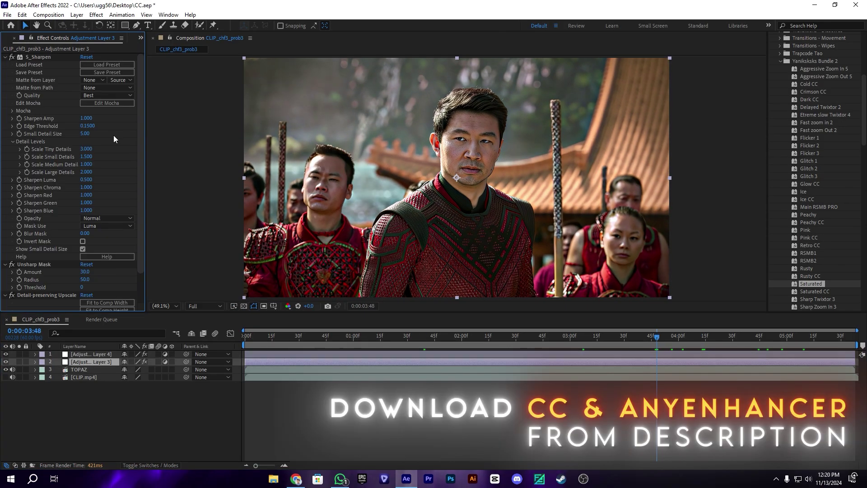
scroll(453, 136, "up", 3)
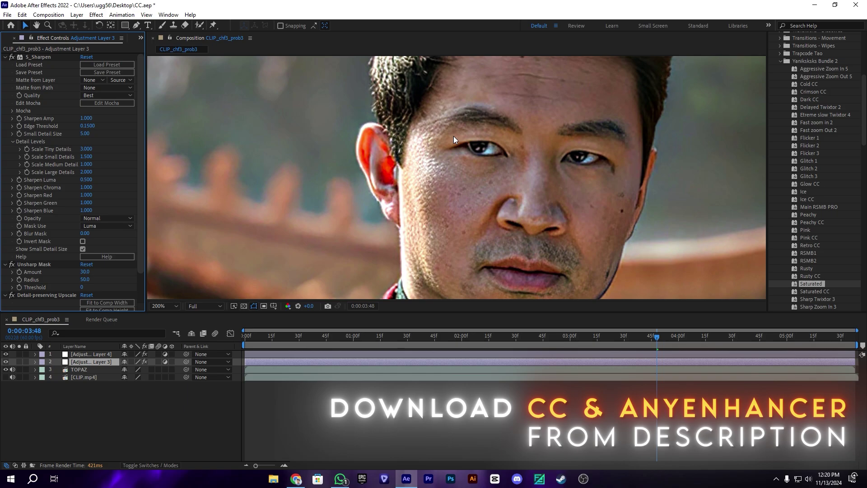
scroll(453, 137, "down", 2)
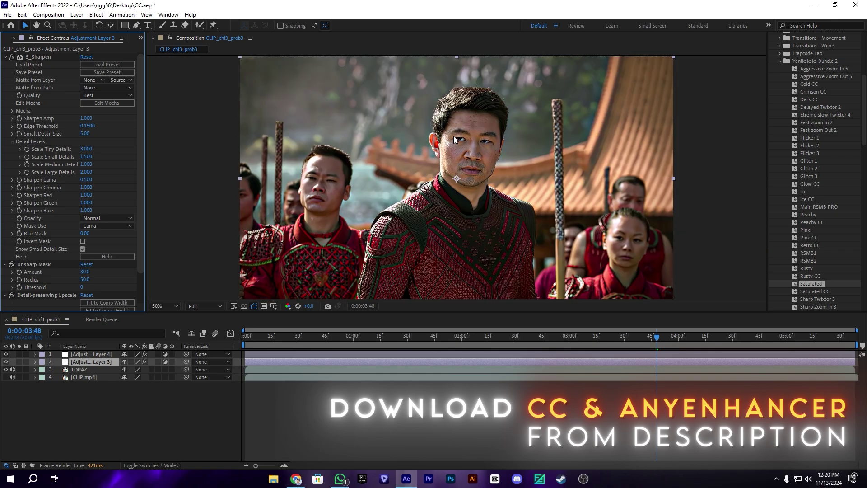
left_click(699, 343)
left_click(715, 344)
left_click(749, 353)
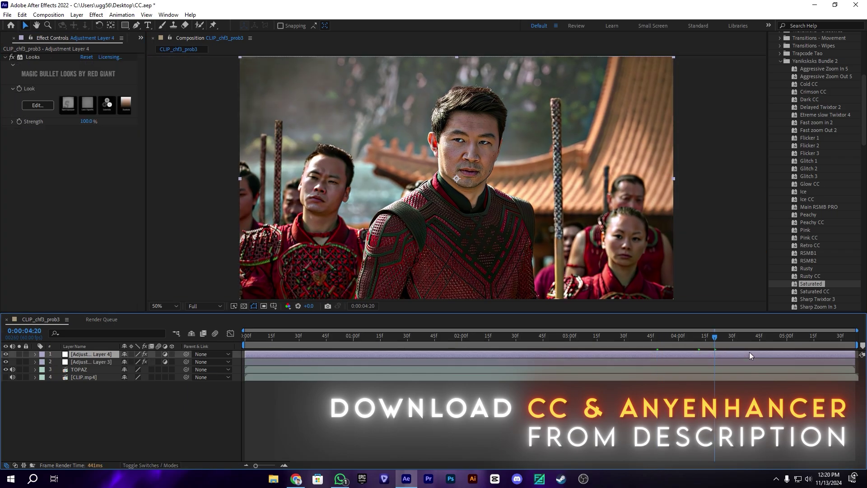